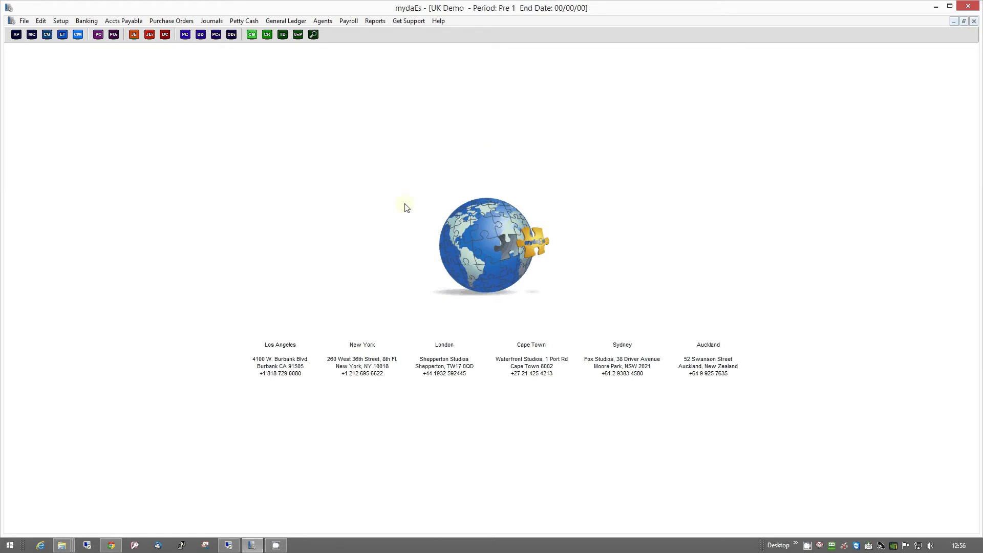
Minimise mydaEs and check the three scanned PDFs in PR Filing, then return to Scans
left_click(252, 545)
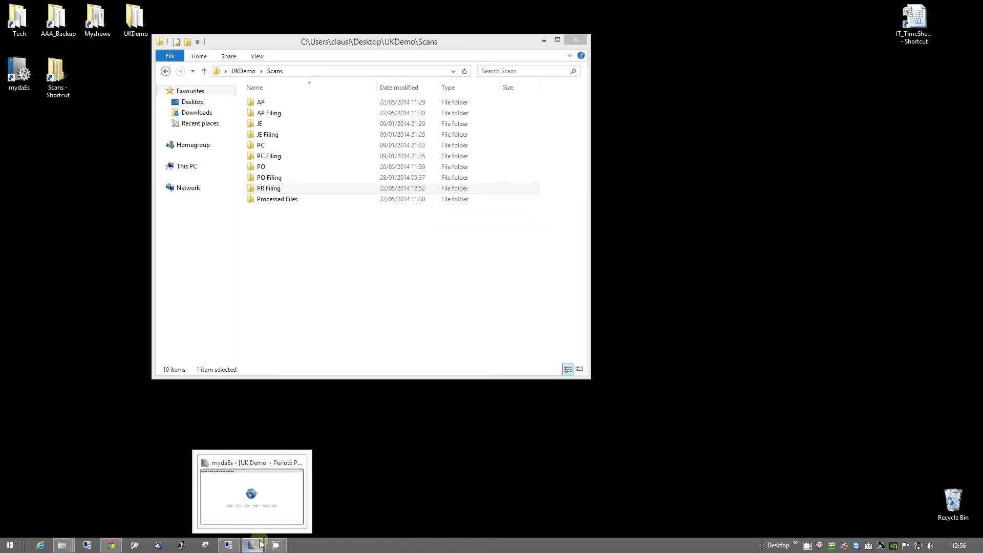
left_click(269, 190)
left_click(261, 134)
left_click(259, 190)
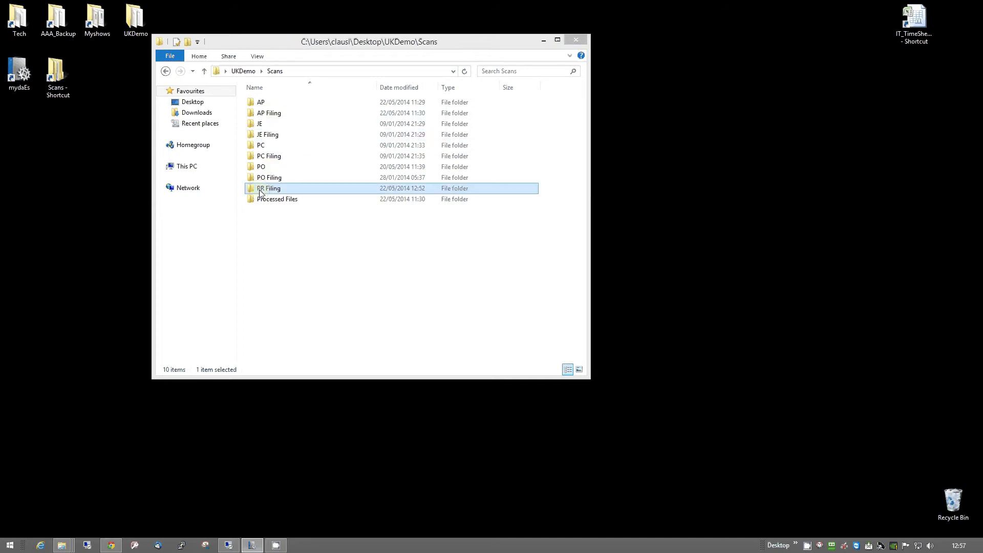
double_click(260, 190)
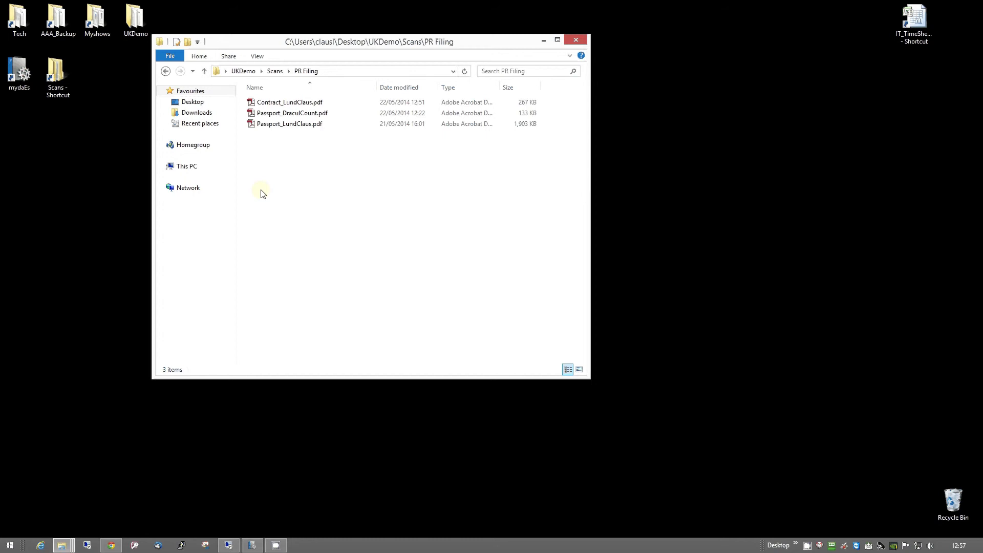
left_click(275, 71)
Restore mydaEs and open Payroll > Wages Filing to preview scans beside the crew list
left_click(252, 546)
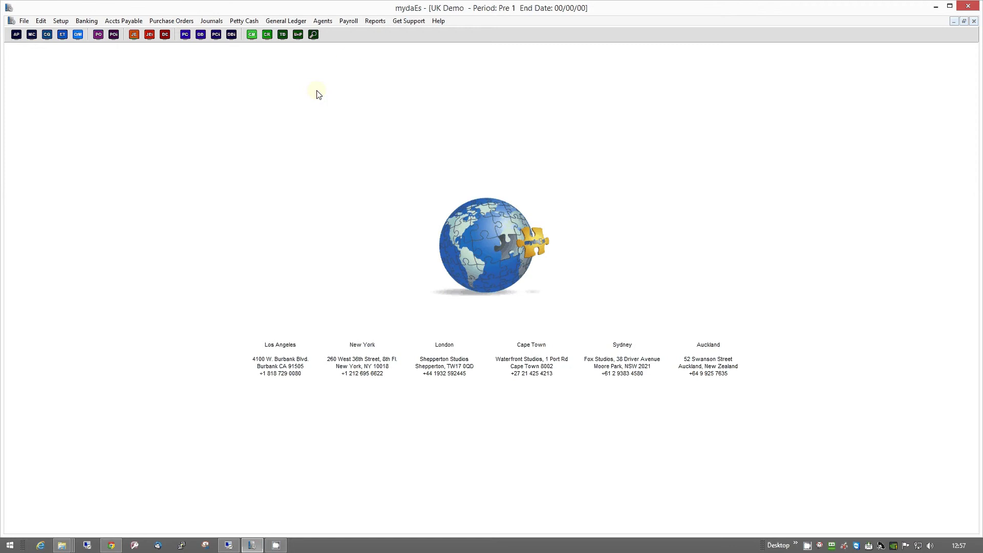
left_click(348, 23)
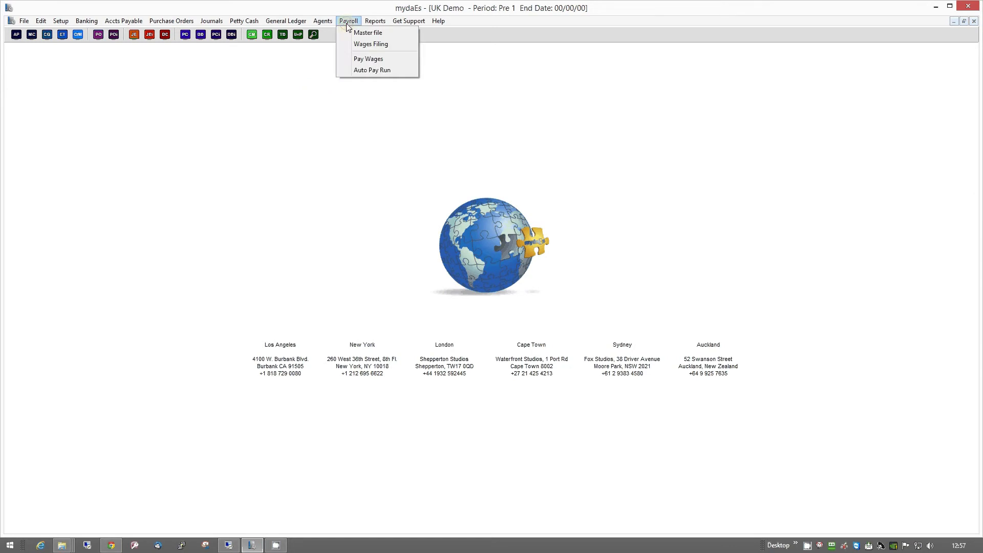
left_click(367, 46)
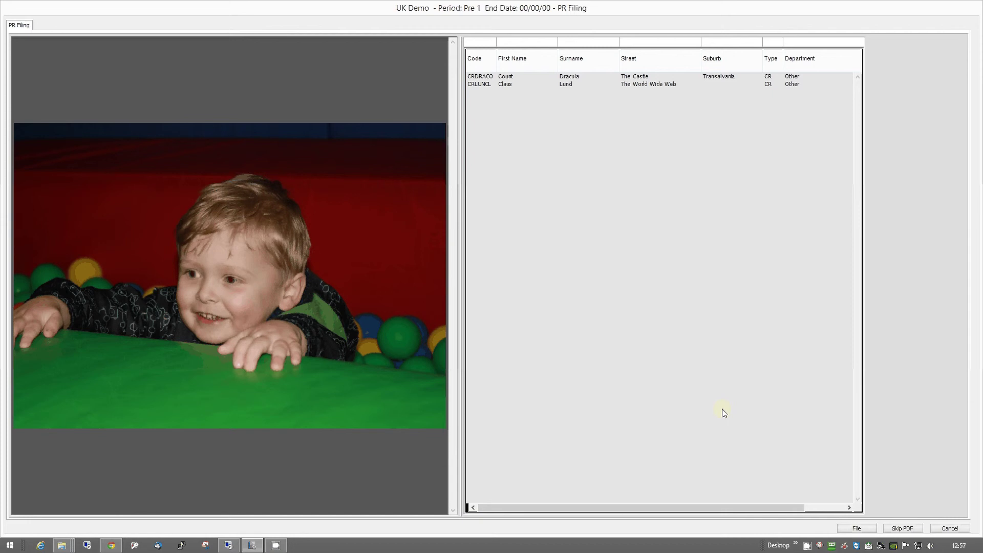
Skip the photo scan, then file the contract as one unsplit PDF on the second crew record
left_click(900, 528)
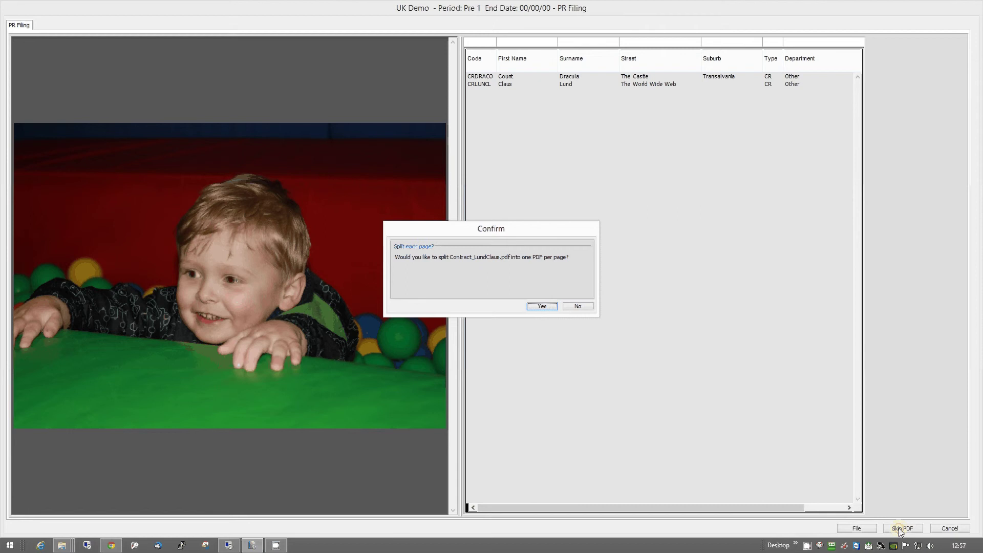
left_click(575, 307)
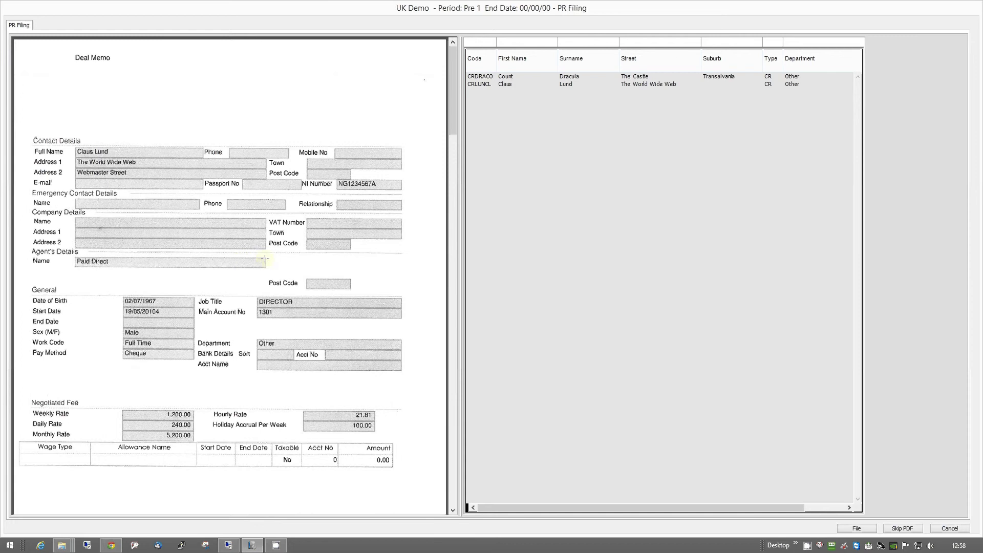
left_click(577, 84)
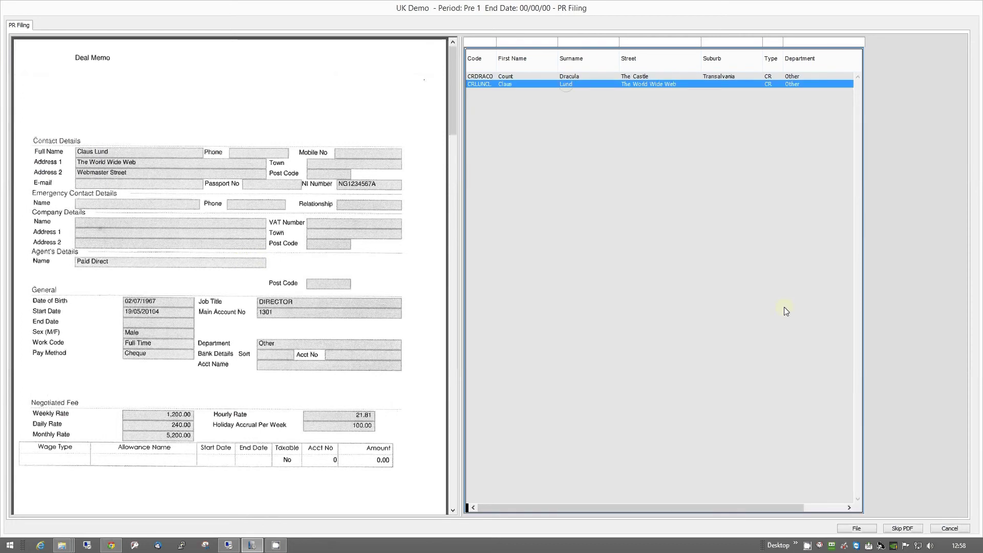
left_click(858, 528)
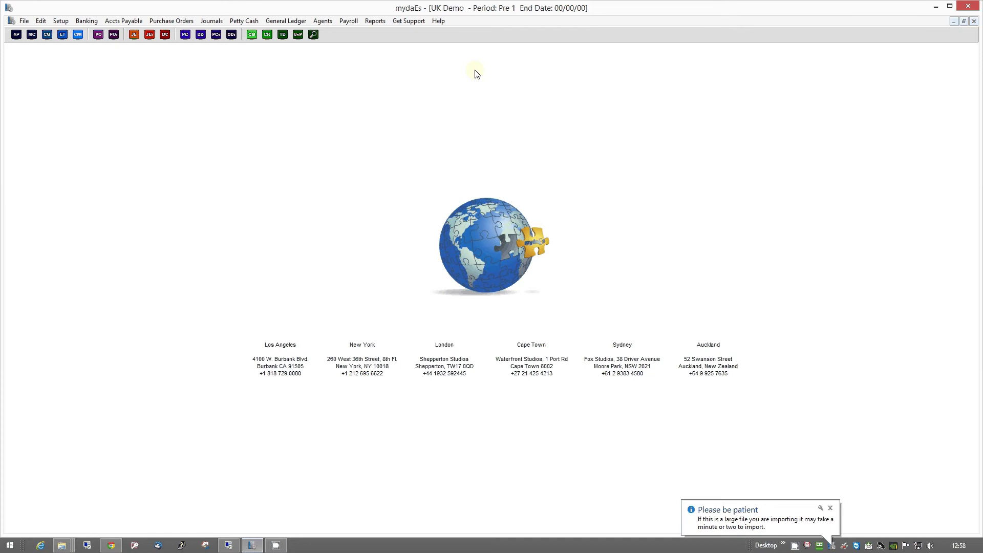
left_click(348, 22)
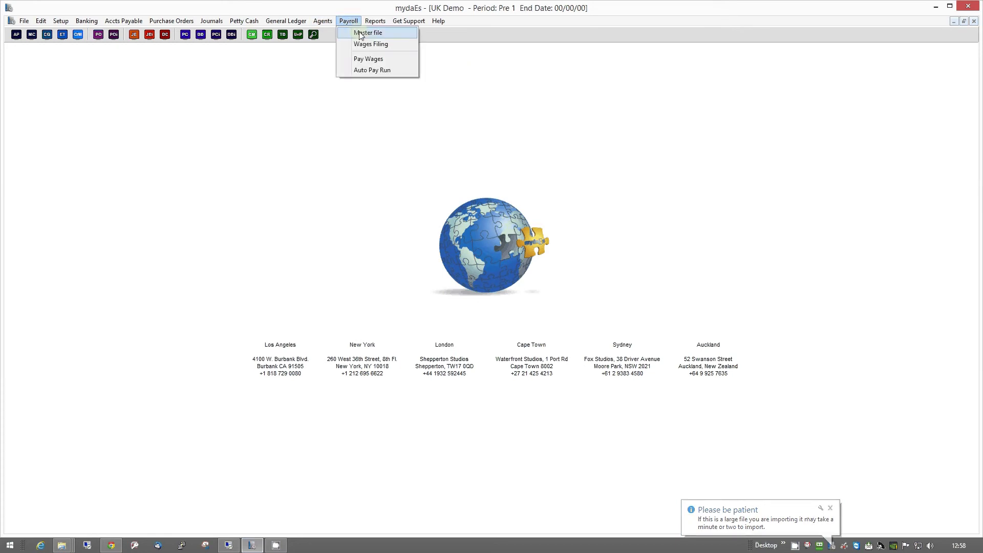
Open the second crew member's record from Payroll Master File and show its Attachments tab
left_click(360, 33)
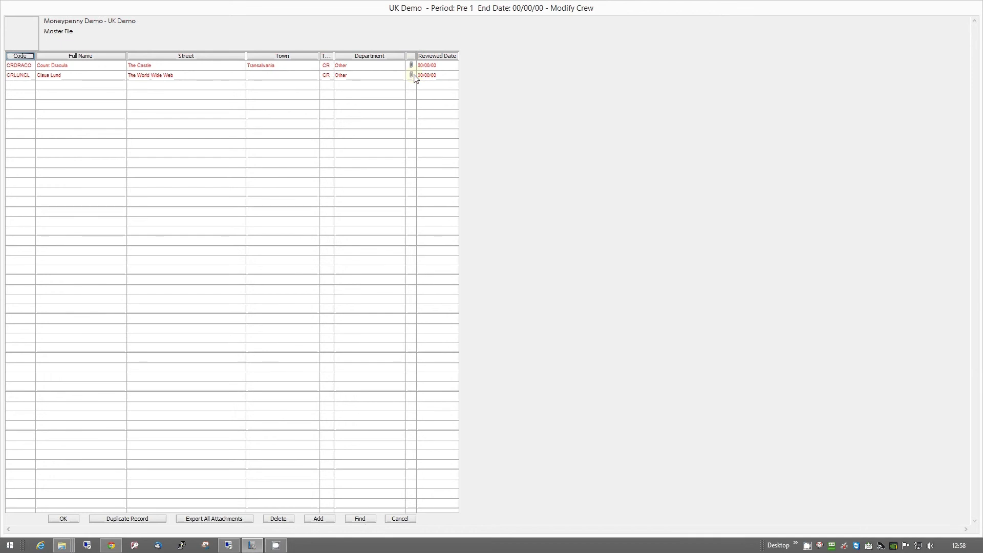
double_click(372, 75)
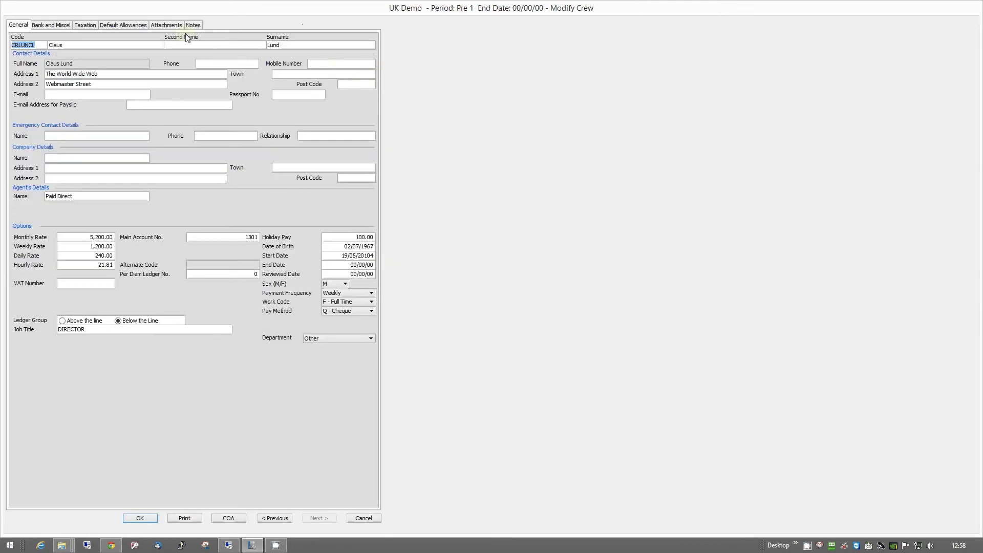
left_click(167, 25)
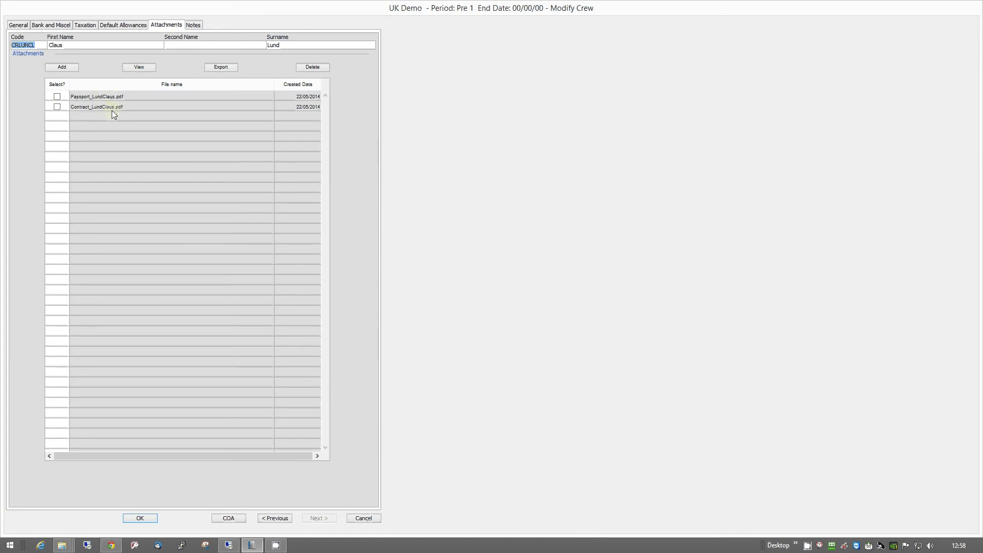
Select the passport attachment, view it, and close the preview
left_click(57, 96)
left_click(140, 67)
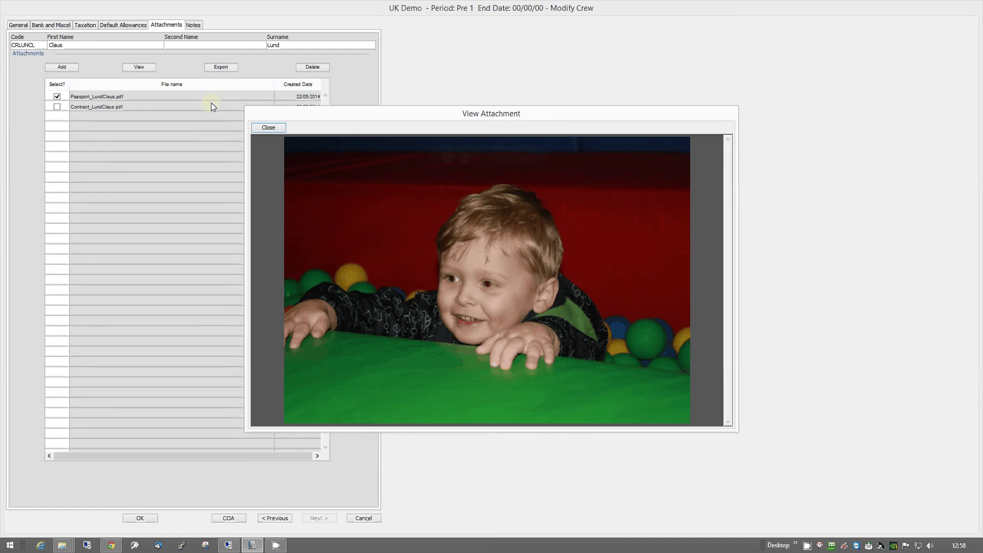
left_click(269, 128)
View and scroll through the contract attachment, then cancel out of the Modify Crew form
left_click(56, 106)
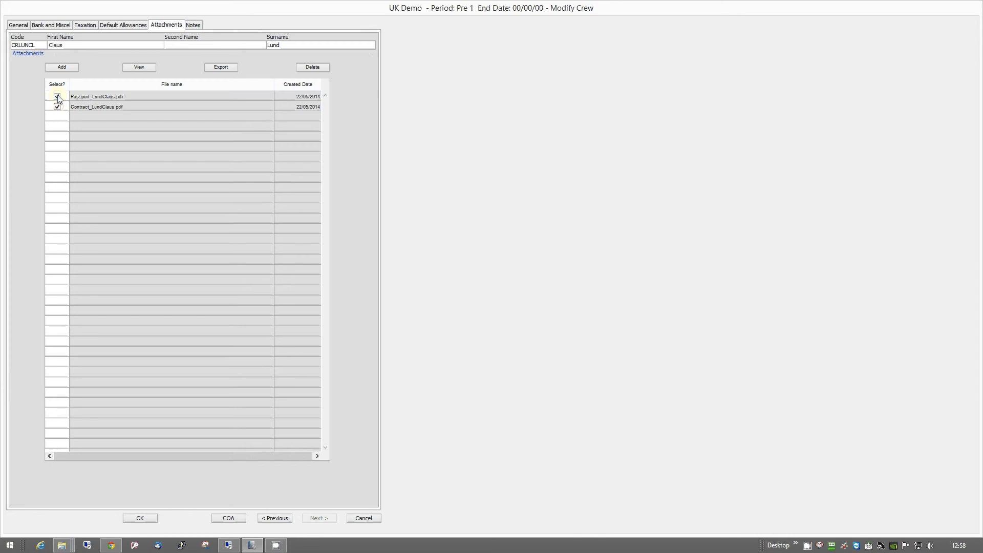
left_click(140, 67)
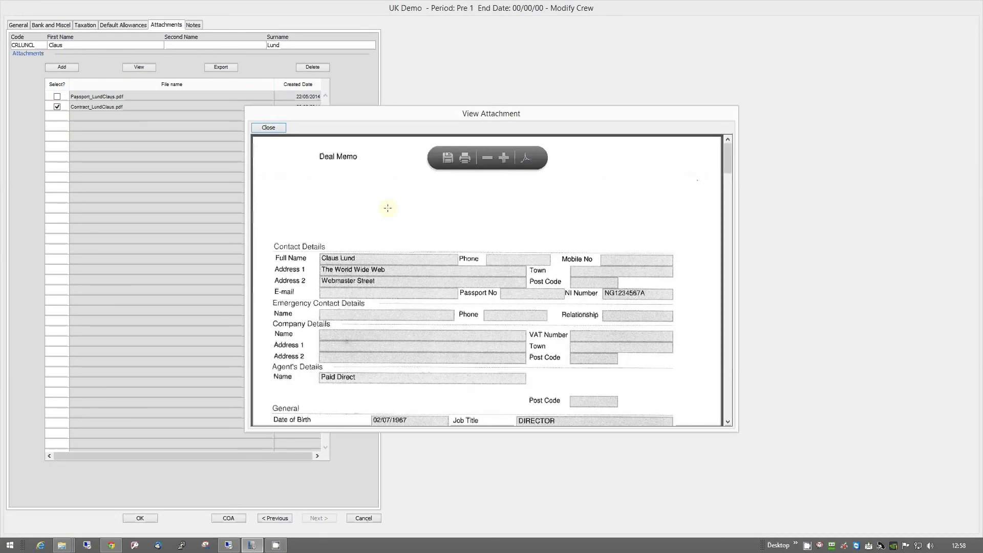
mouse_move(730, 166)
left_click_drag(731, 167, 736, 405)
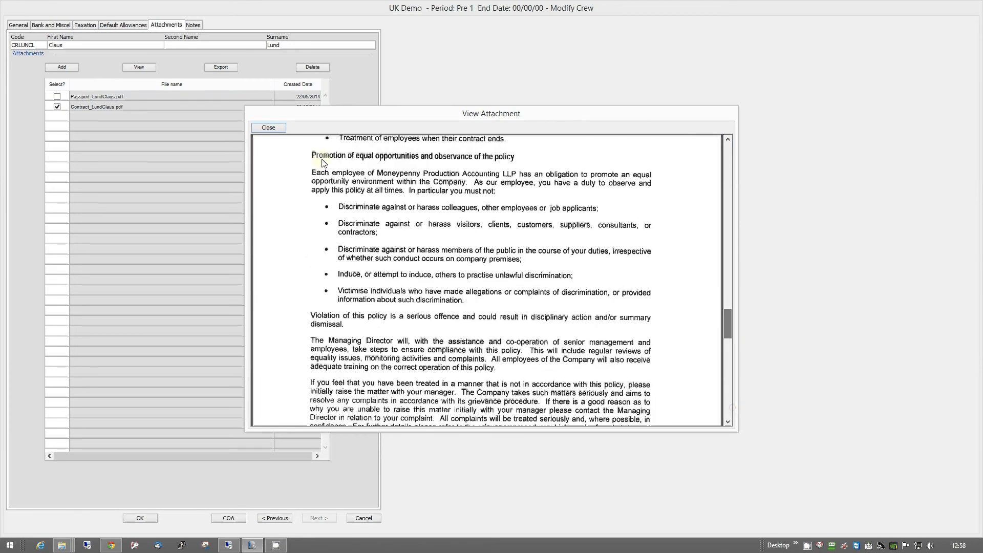
left_click(273, 130)
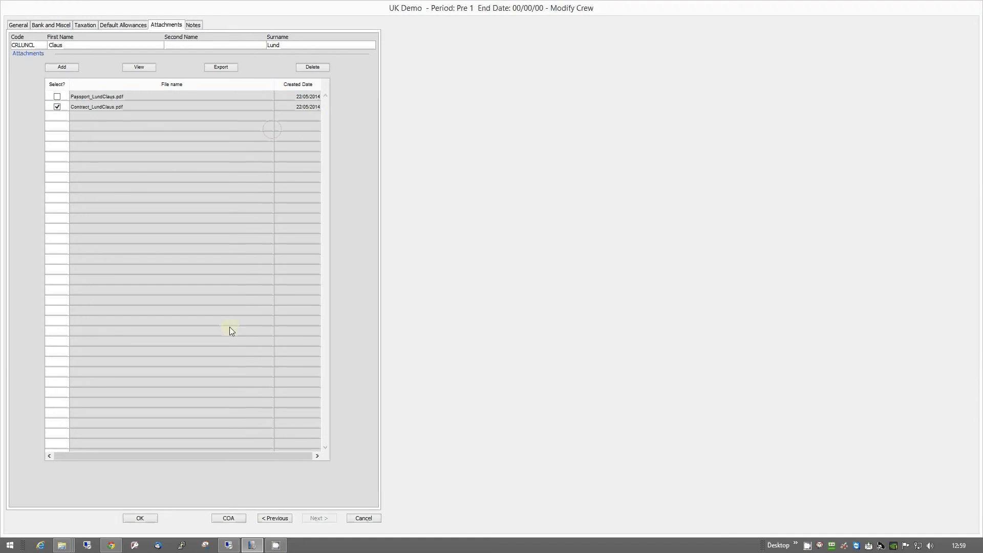
left_click(369, 518)
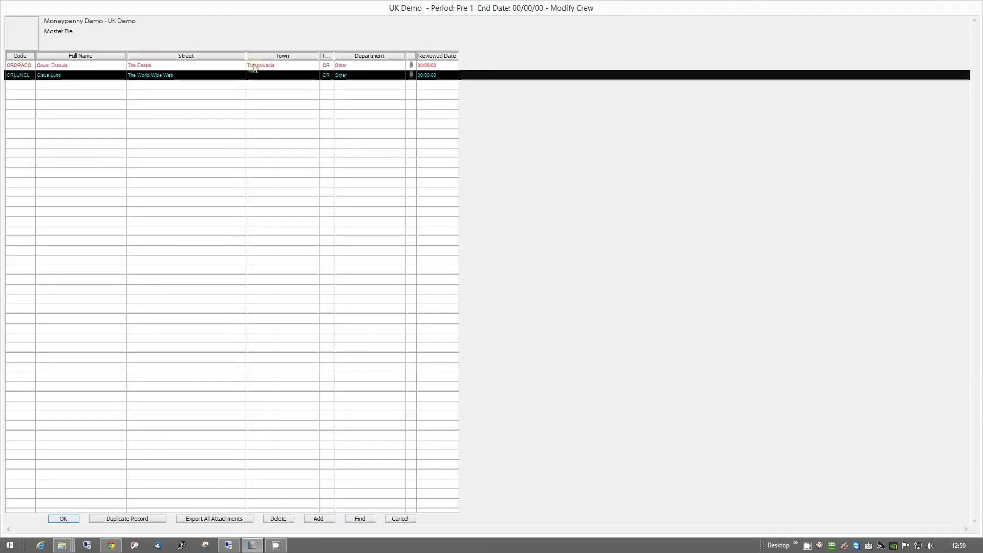
double_click(259, 66)
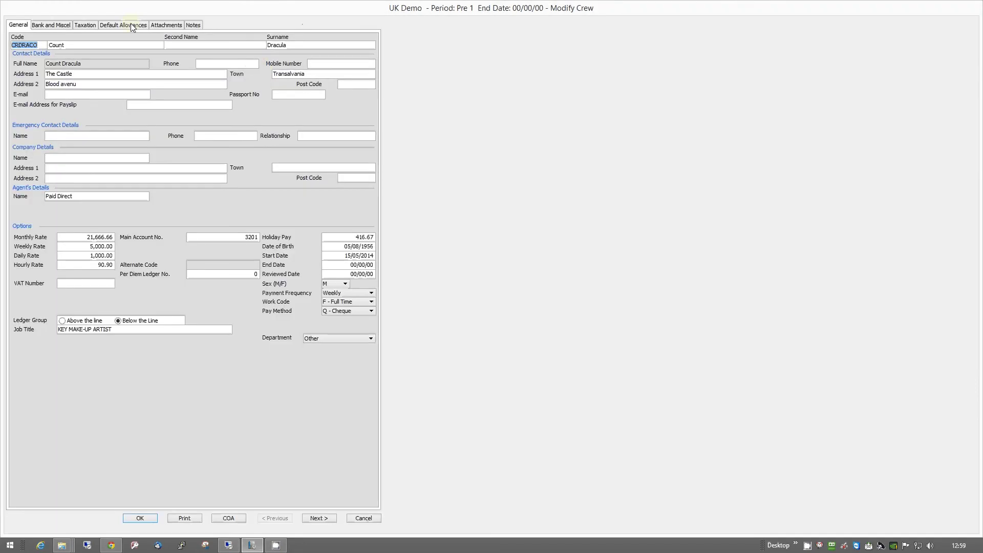
left_click(166, 25)
left_click(103, 96)
left_click(57, 96)
left_click(136, 67)
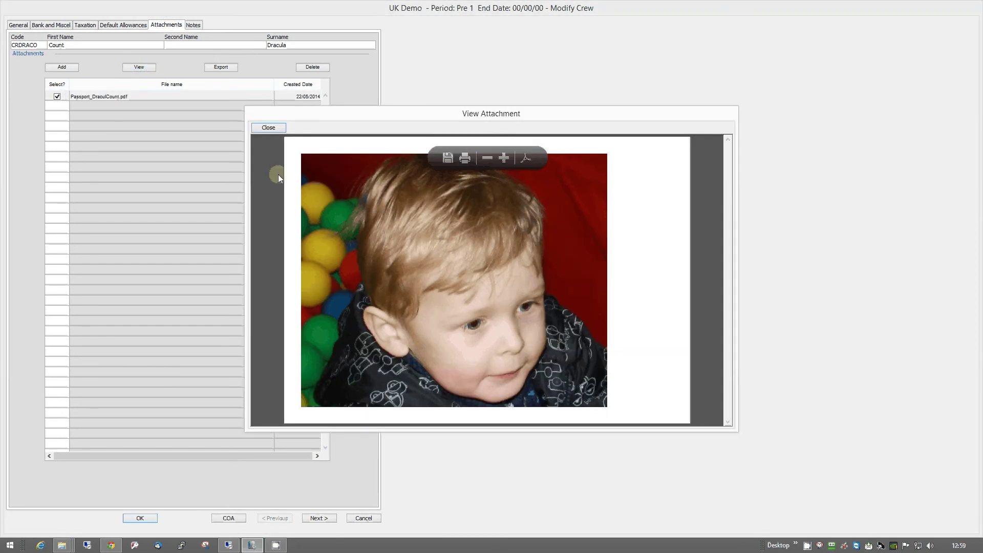
left_click(269, 128)
left_click(366, 518)
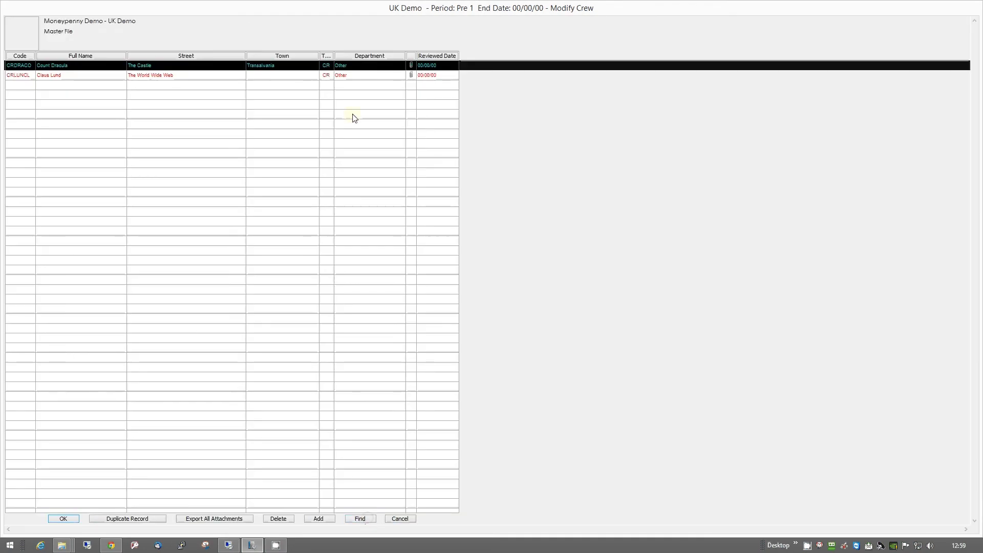
Export all crew attachments to the 'Attachments from mydaEs' desktop folder
left_click(171, 66)
left_click(136, 76)
left_click(206, 520)
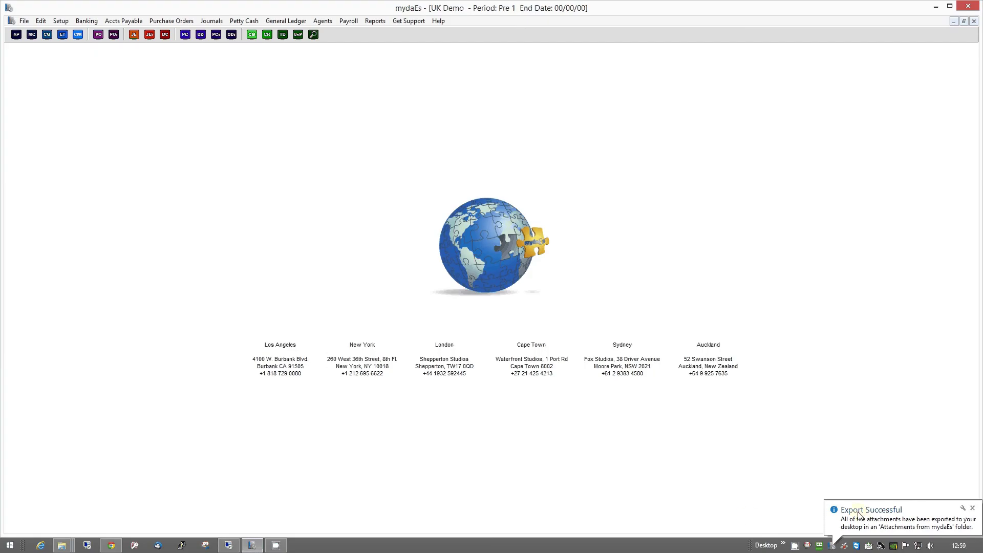
Open the 'Attachments from mydaEs' desktop folder, check the exported contract PDF, then close both windows
left_click(936, 7)
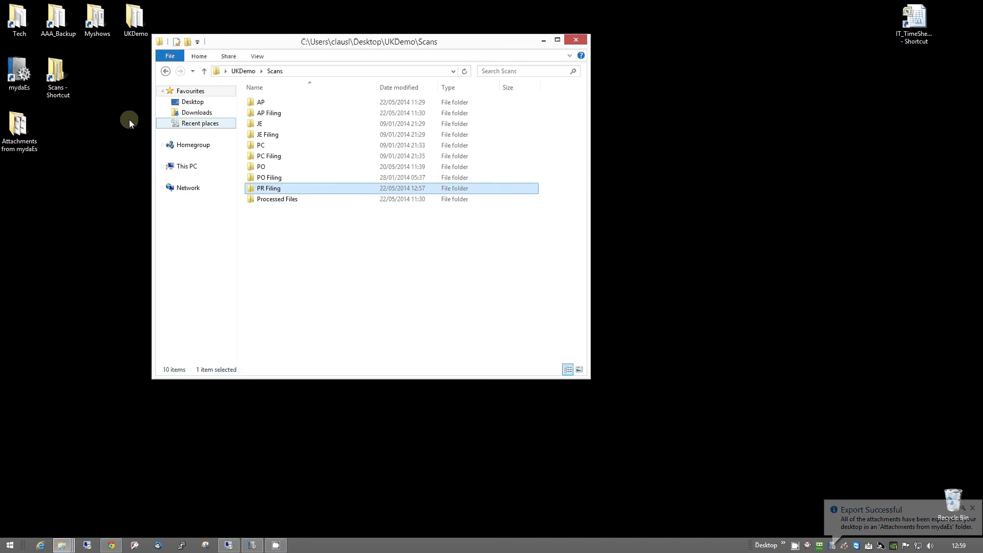
left_click(24, 136)
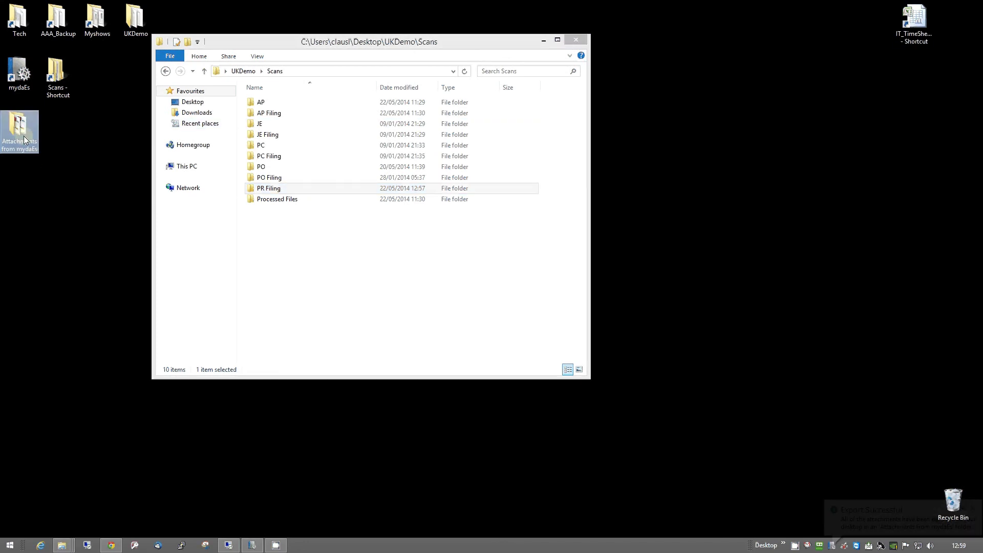
double_click(23, 136)
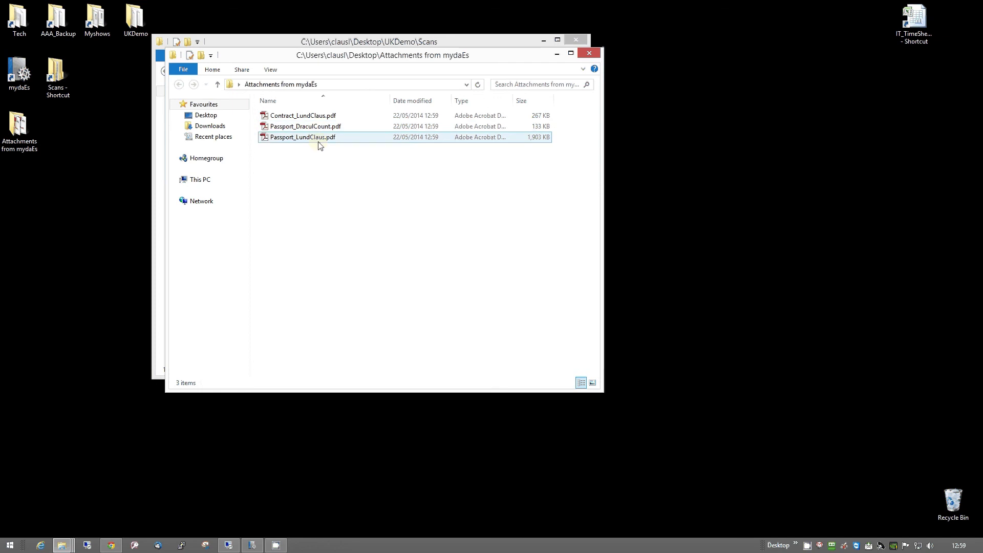
double_click(303, 117)
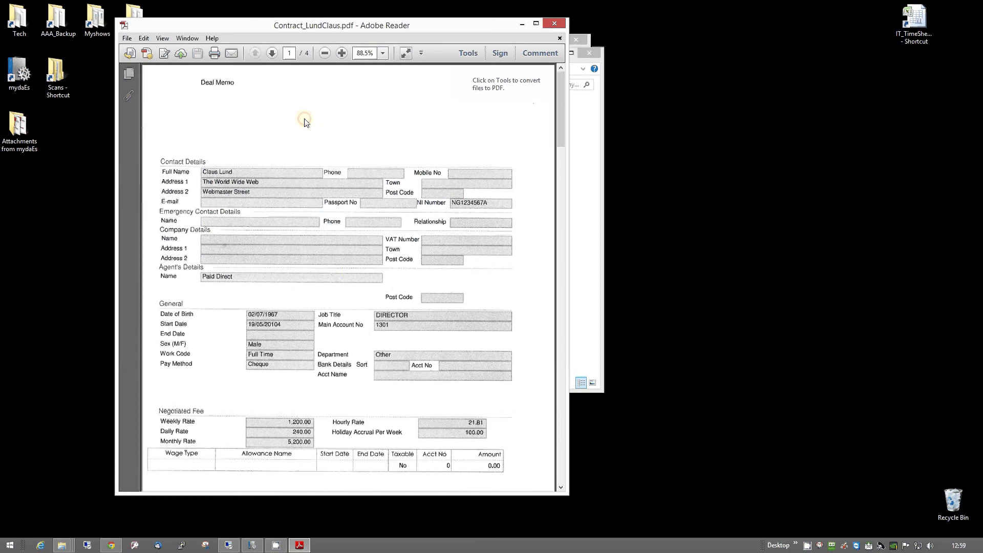
scroll(350, 173, "down", 10)
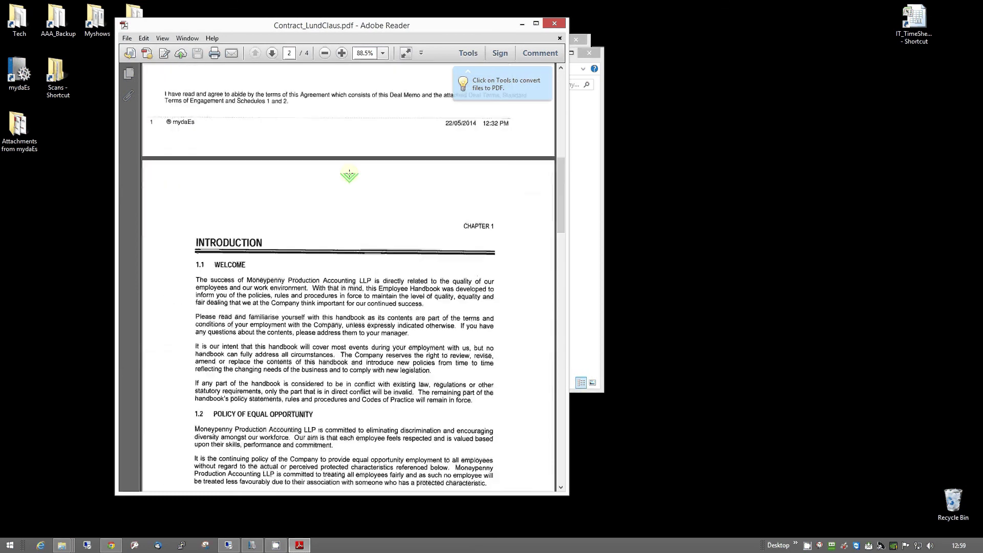
left_click(500, 160)
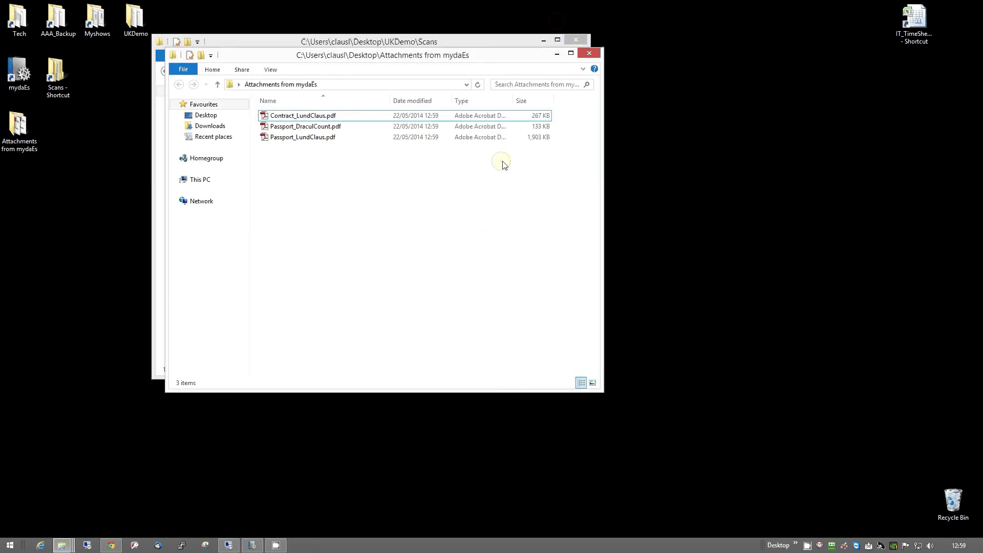
key("alt+F4")
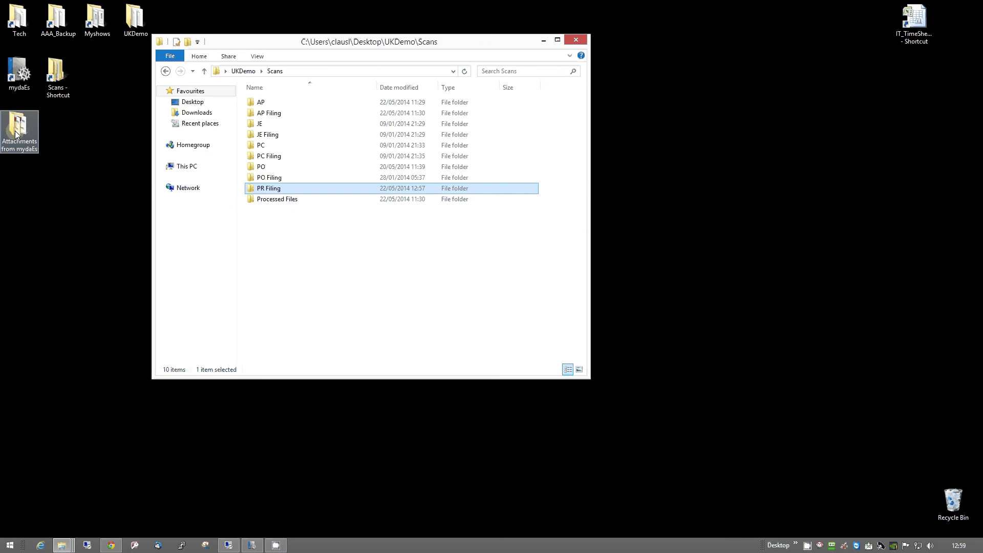